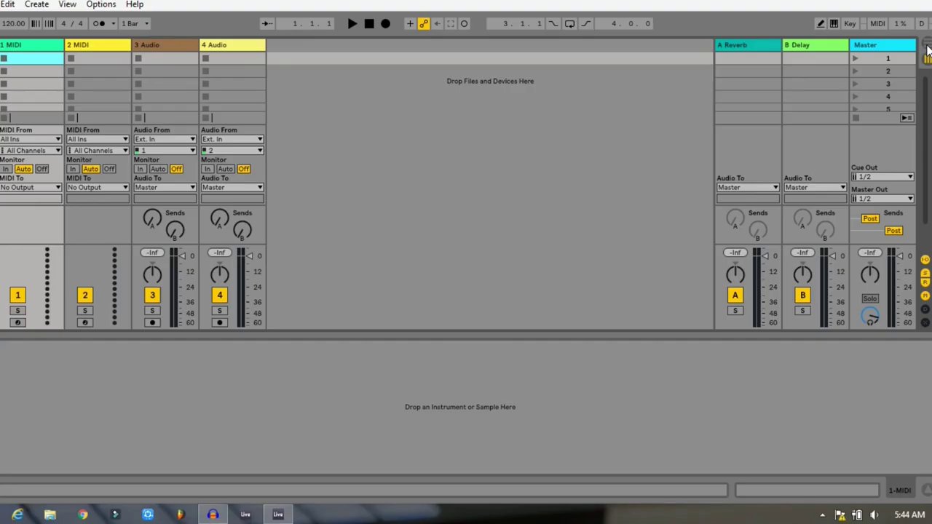
Switch to Arrangement View and back to Session View to compare the two layouts
{"action": "left_click", "coordinate": [918, 42]}
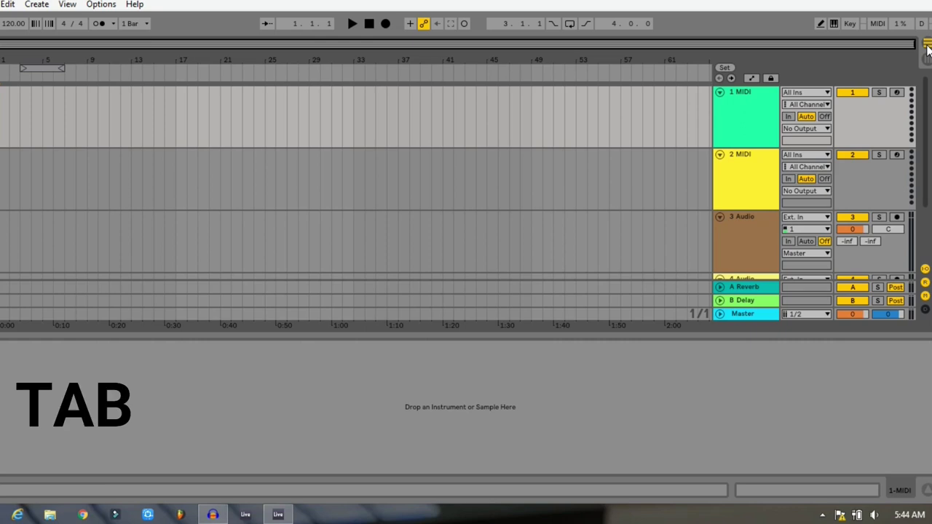
{"action": "key", "text": "Tab"}
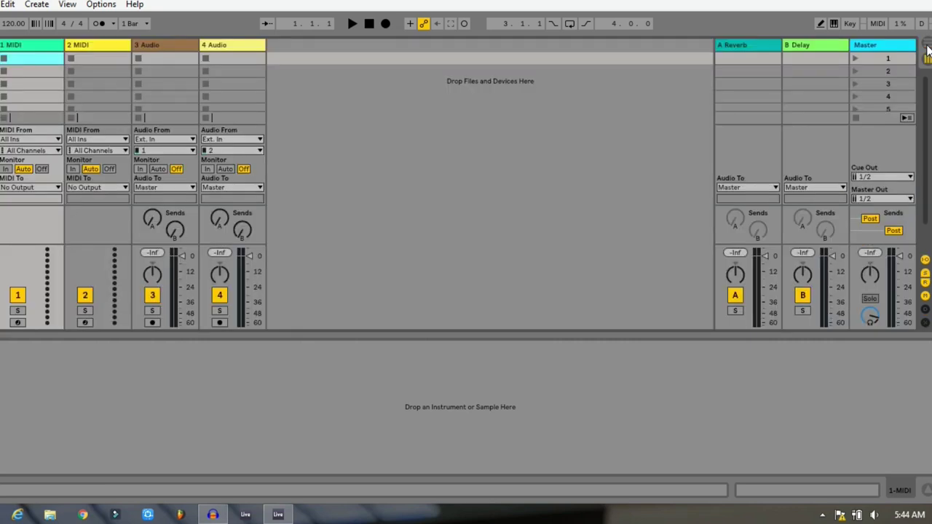
{"action": "left_click", "coordinate": [928, 48]}
{"action": "left_click", "coordinate": [927, 48]}
Collapse the device area below the Session View mixer
{"action": "double_click", "coordinate": [397, 336]}
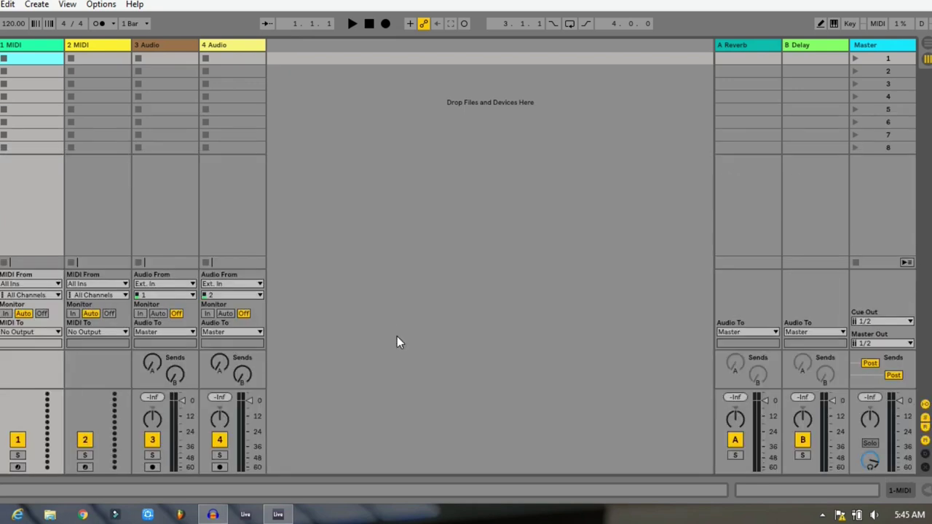
{"action": "double_click", "coordinate": [397, 483]}
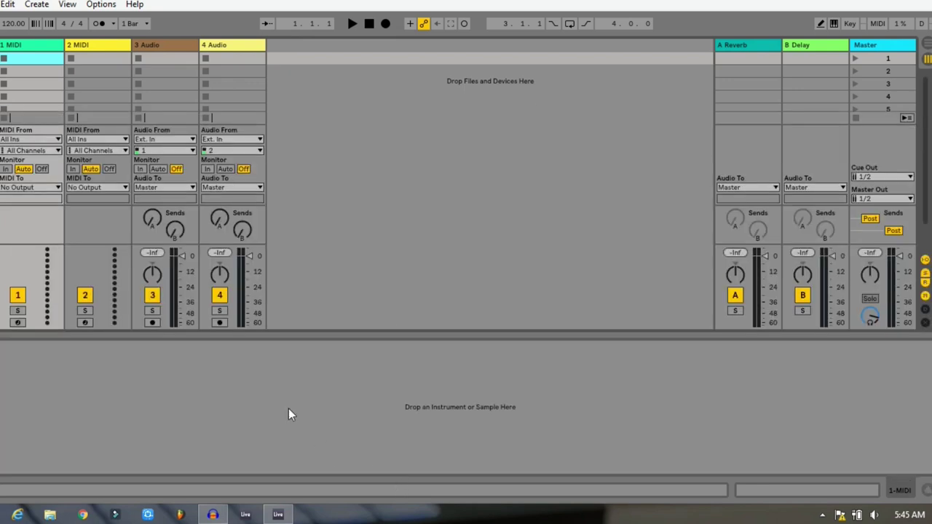
{"action": "double_click", "coordinate": [326, 333]}
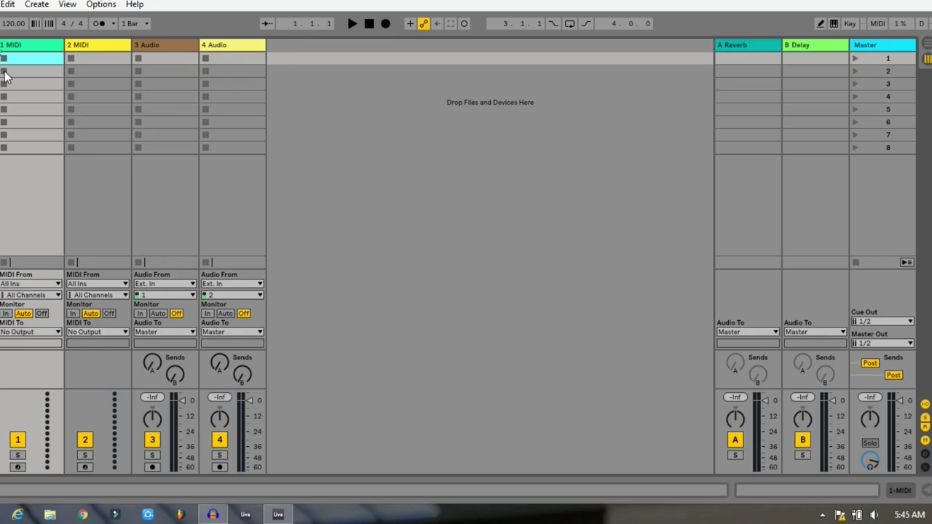
Select the 2 MIDI, 3 Audio, 4 Audio and 1 MIDI tracks in turn, ending on 3 Audio
{"action": "left_click", "coordinate": [80, 47]}
{"action": "left_click", "coordinate": [164, 46]}
{"action": "left_click", "coordinate": [236, 48]}
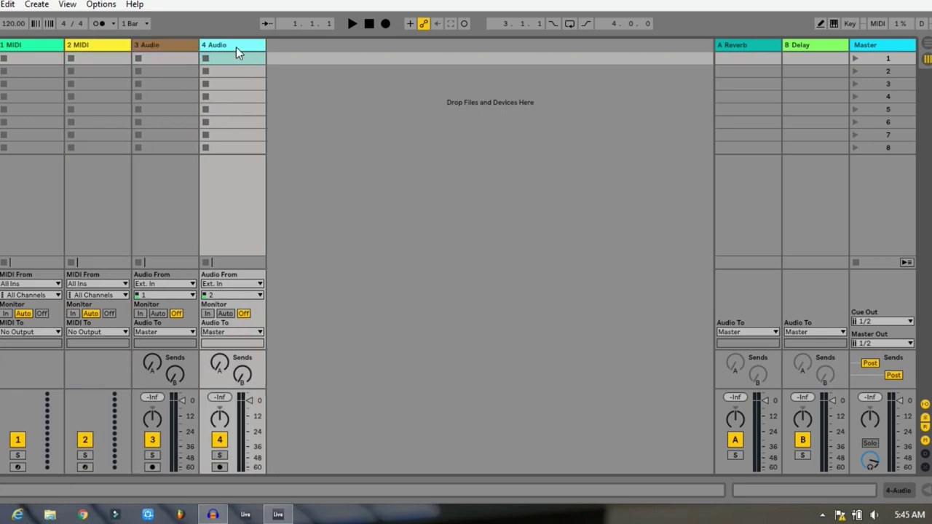
{"action": "left_click", "coordinate": [32, 44]}
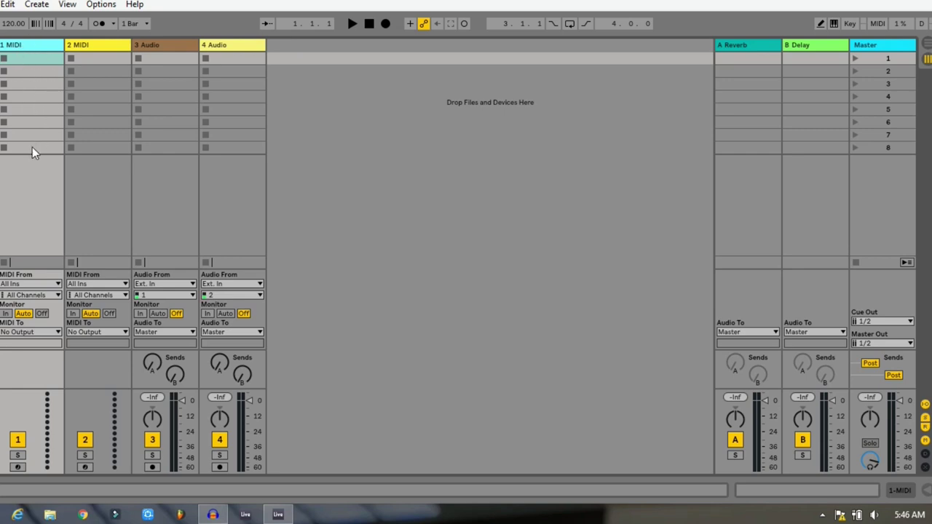
{"action": "left_click", "coordinate": [162, 45]}
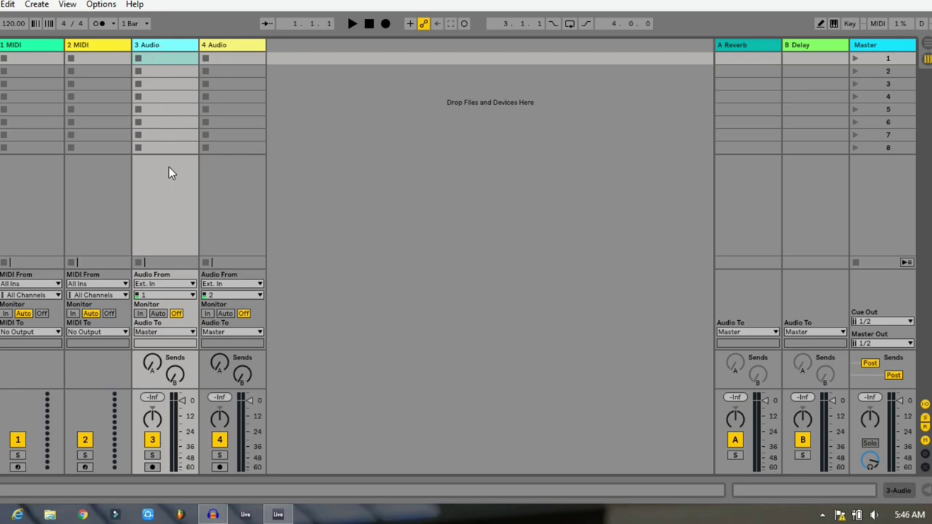
Select the scene 1 clip slot of each track in turn, from 1 MIDI to 4 Audio
{"action": "left_click", "coordinate": [16, 59]}
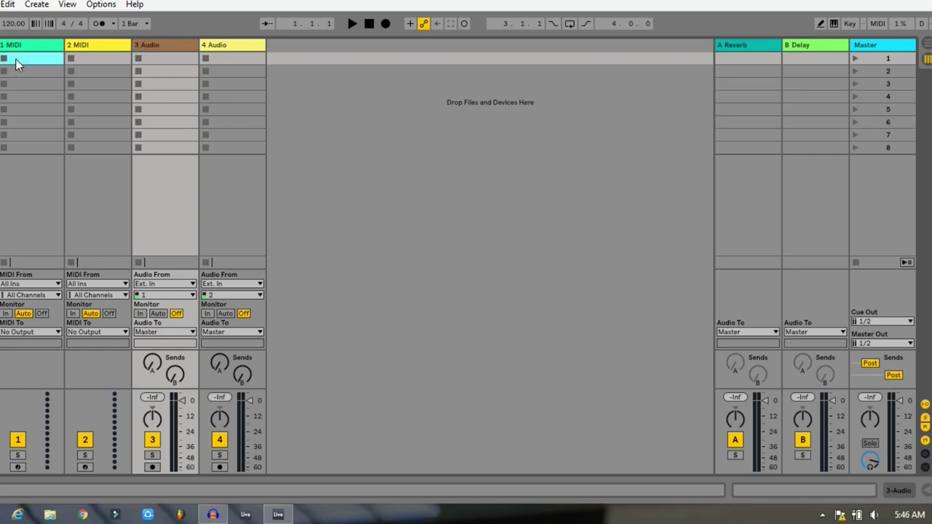
{"action": "left_click", "coordinate": [95, 61]}
{"action": "left_click", "coordinate": [150, 58]}
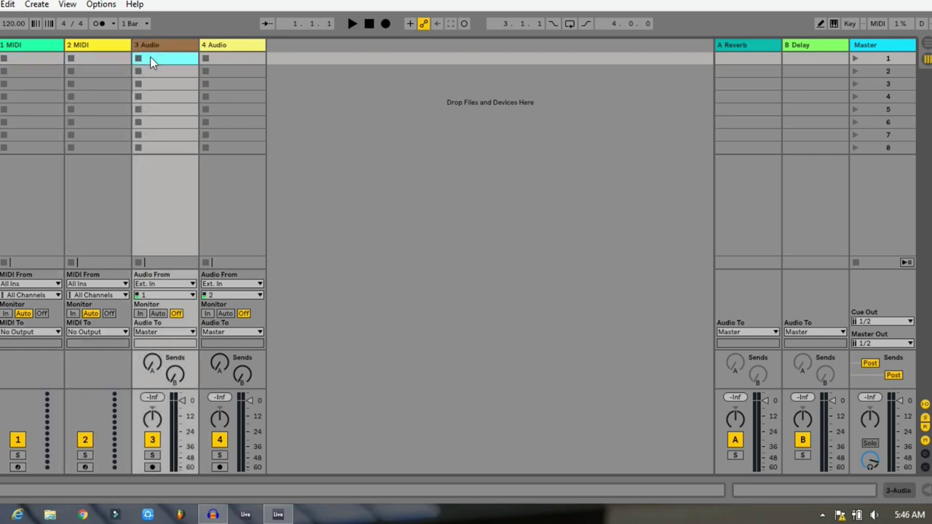
{"action": "left_click", "coordinate": [219, 61]}
Step down through the 4 Audio track's clip slots from scene 2 to scene 8
{"action": "left_click", "coordinate": [224, 72]}
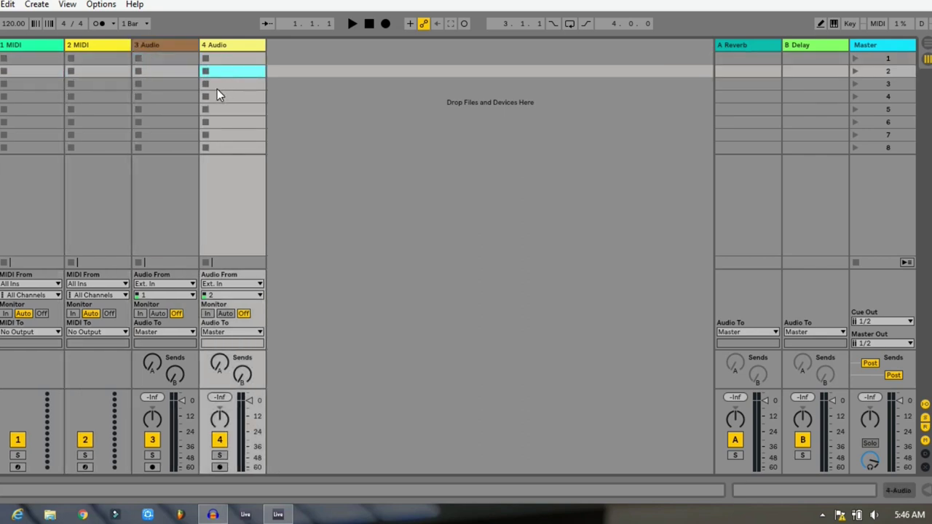
{"action": "left_click", "coordinate": [217, 86]}
{"action": "left_click", "coordinate": [218, 101]}
{"action": "left_click", "coordinate": [218, 120]}
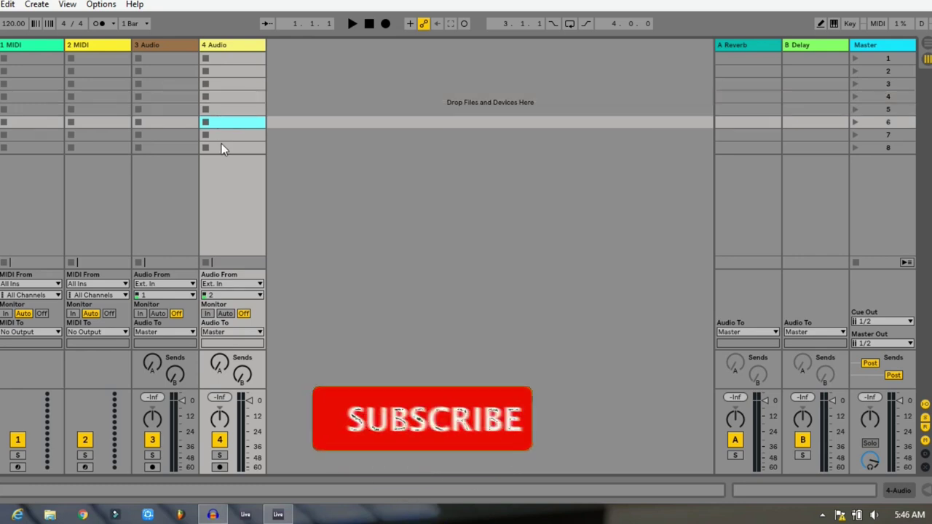
{"action": "left_click", "coordinate": [219, 135]}
{"action": "left_click", "coordinate": [219, 148]}
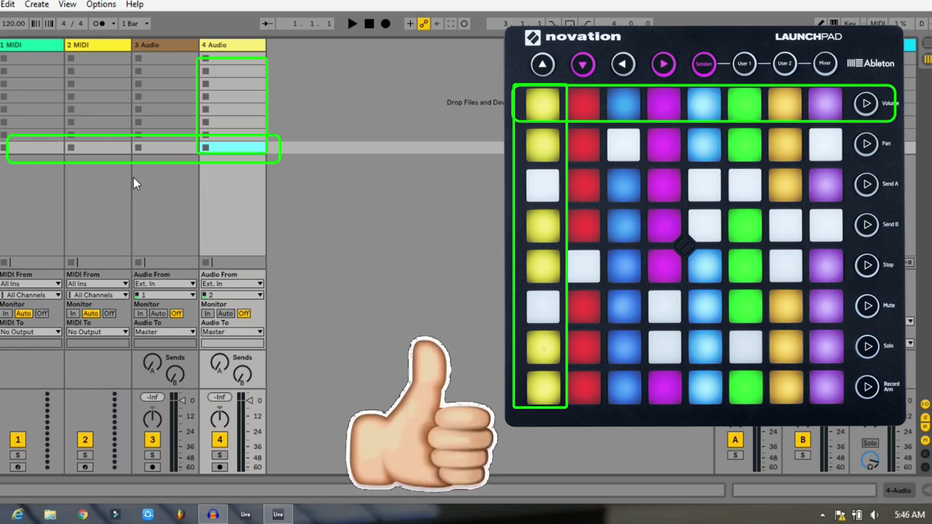
Go through the 4 Audio track's clip slots again, from scene 1 to scene 6
{"action": "left_click", "coordinate": [231, 59]}
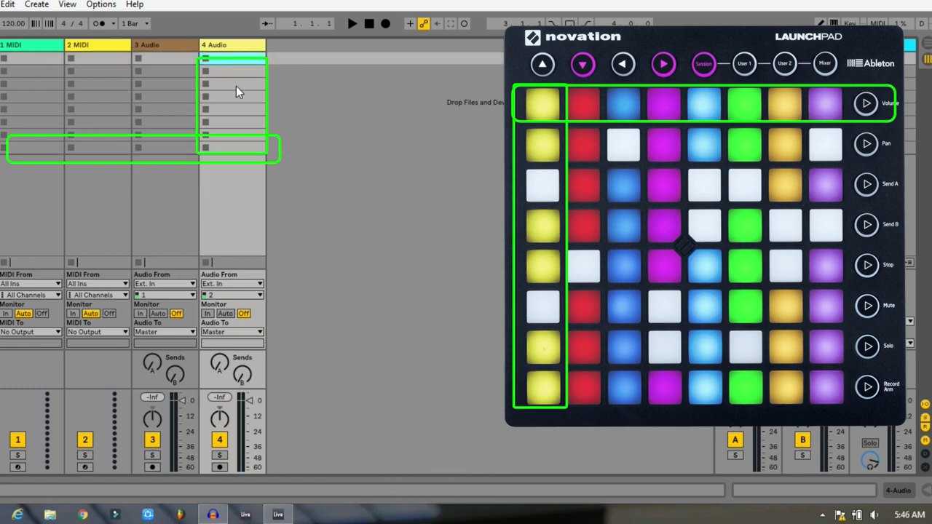
{"action": "left_click", "coordinate": [221, 73]}
{"action": "left_click", "coordinate": [224, 85]}
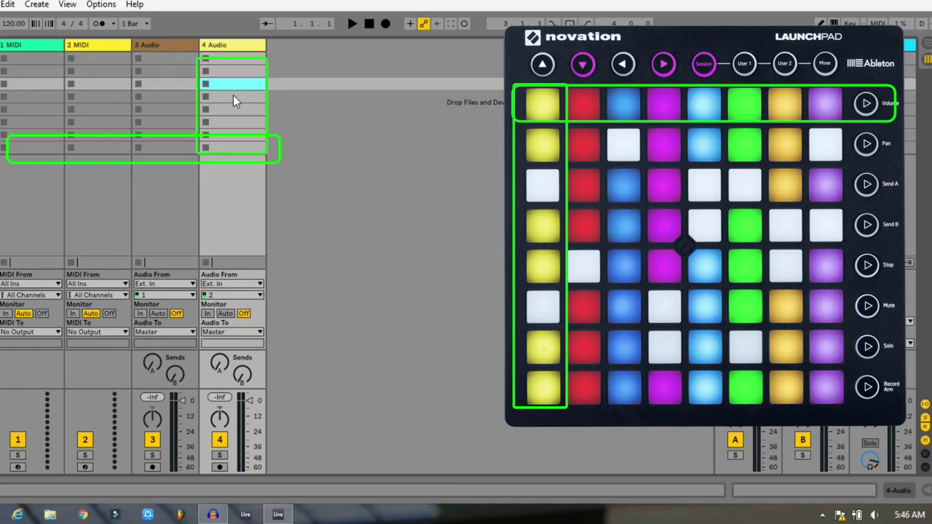
{"action": "left_click", "coordinate": [233, 97]}
{"action": "left_click", "coordinate": [224, 113]}
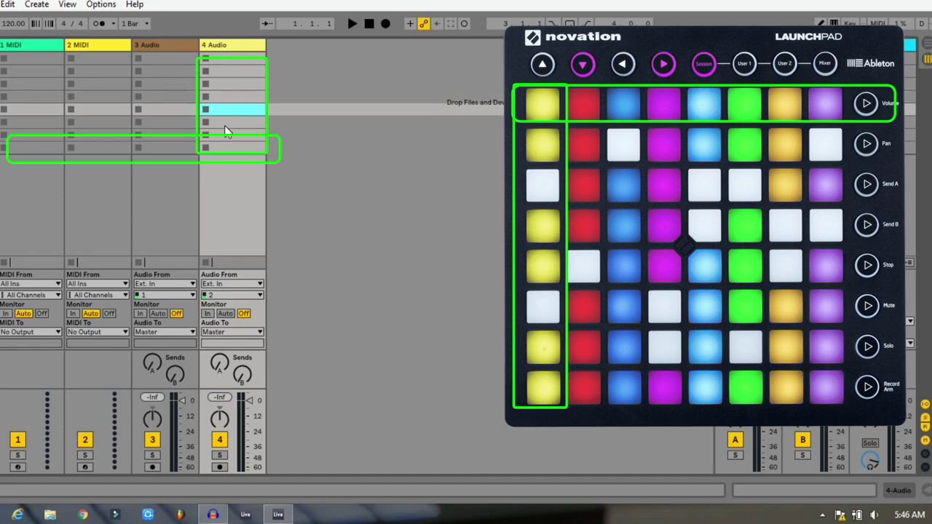
{"action": "left_click", "coordinate": [224, 125]}
Select the 3 Audio track's clip slots one after another, from scene 1 to scene 8
{"action": "left_click", "coordinate": [149, 62]}
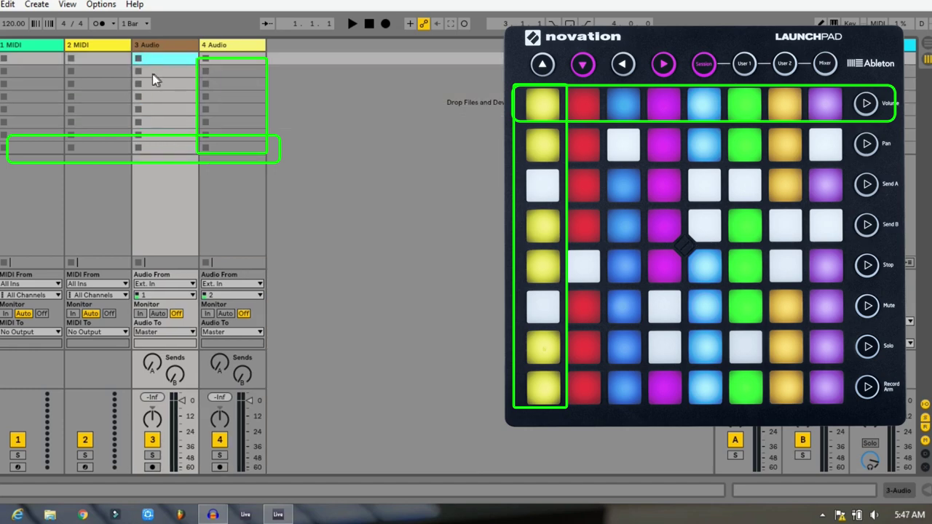
{"action": "left_click", "coordinate": [152, 73]}
{"action": "left_click", "coordinate": [154, 85]}
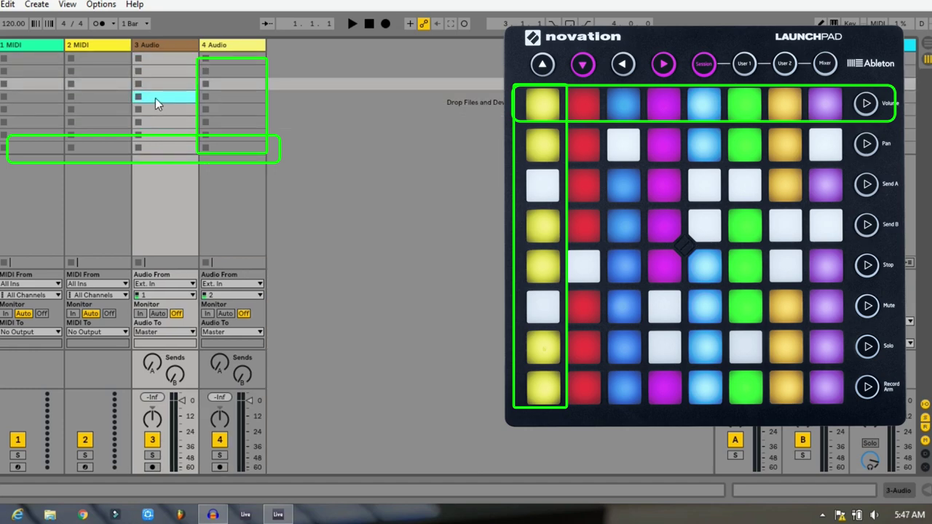
{"action": "left_click", "coordinate": [155, 97]}
{"action": "left_click", "coordinate": [149, 111]}
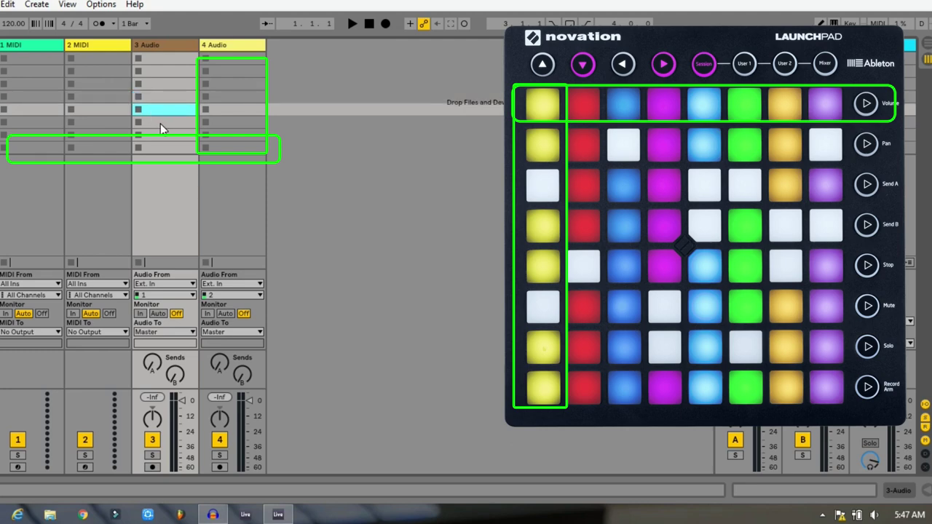
{"action": "left_click", "coordinate": [160, 123]}
{"action": "left_click", "coordinate": [157, 139]}
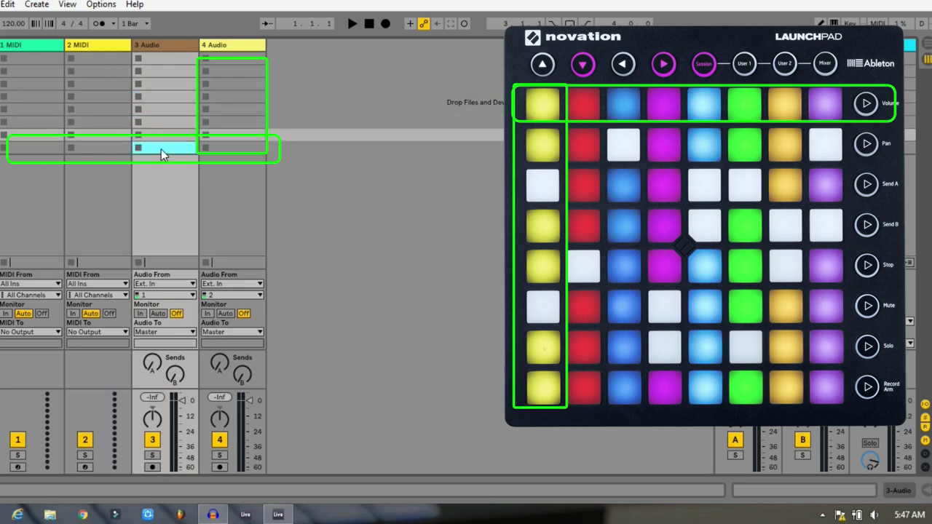
{"action": "left_click", "coordinate": [161, 150]}
Move back up the 3 Audio track's clip slots from scene 6 to scene 3
{"action": "left_click", "coordinate": [161, 122]}
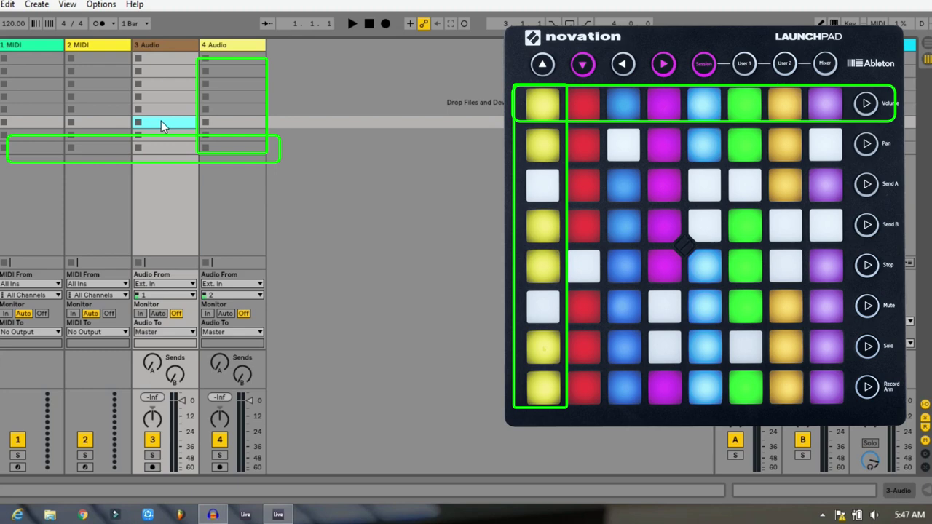
{"action": "left_click", "coordinate": [157, 109]}
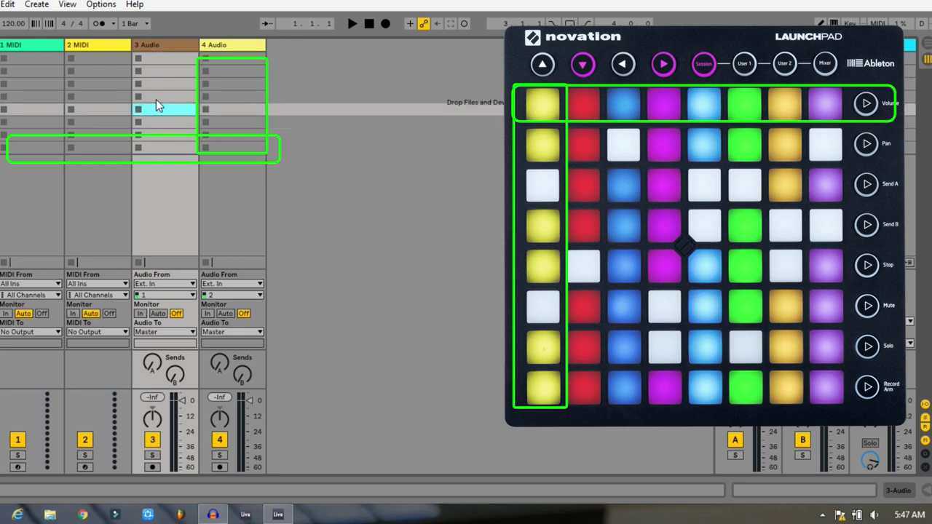
{"action": "left_click", "coordinate": [155, 99]}
{"action": "left_click", "coordinate": [149, 83]}
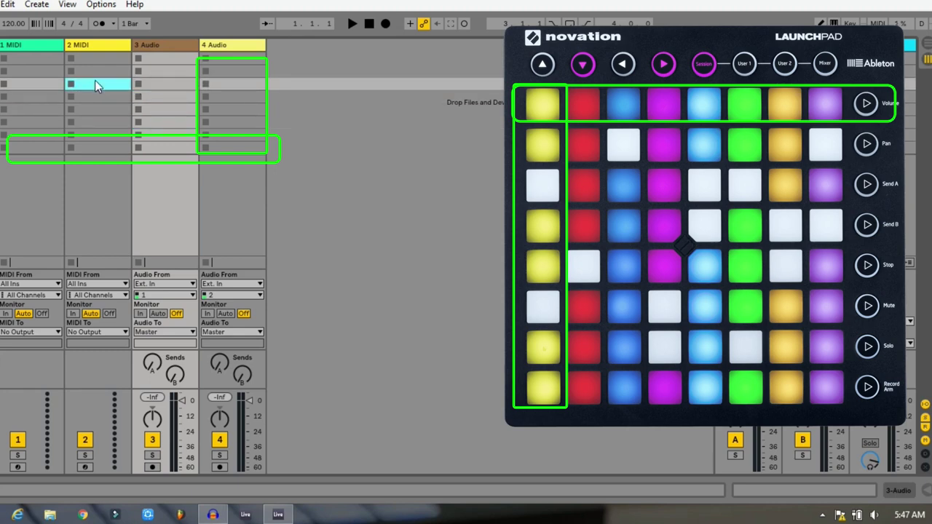
Select the scene 3 slot of 2 MIDI, scenes 1 and 2 of 1 MIDI, and scenes 1 and 3 of 3 Audio
{"action": "left_click", "coordinate": [95, 84]}
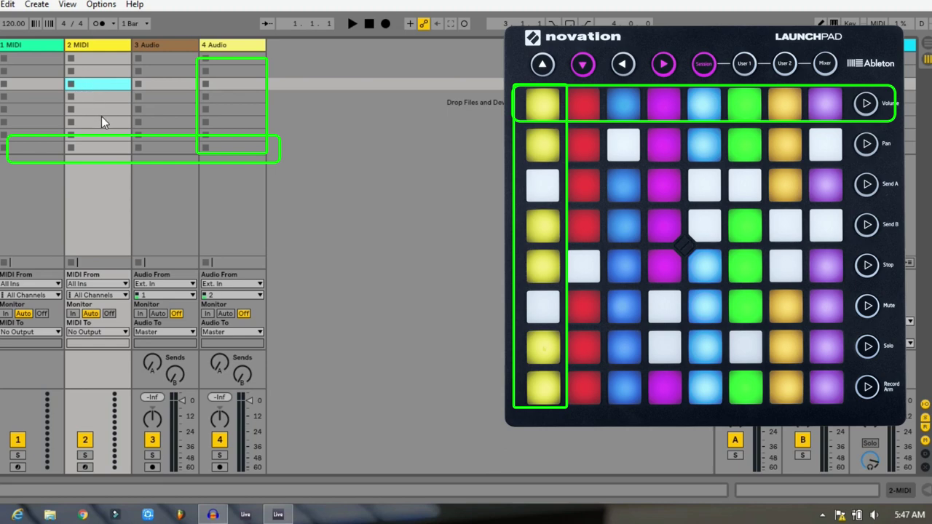
{"action": "left_click", "coordinate": [17, 59]}
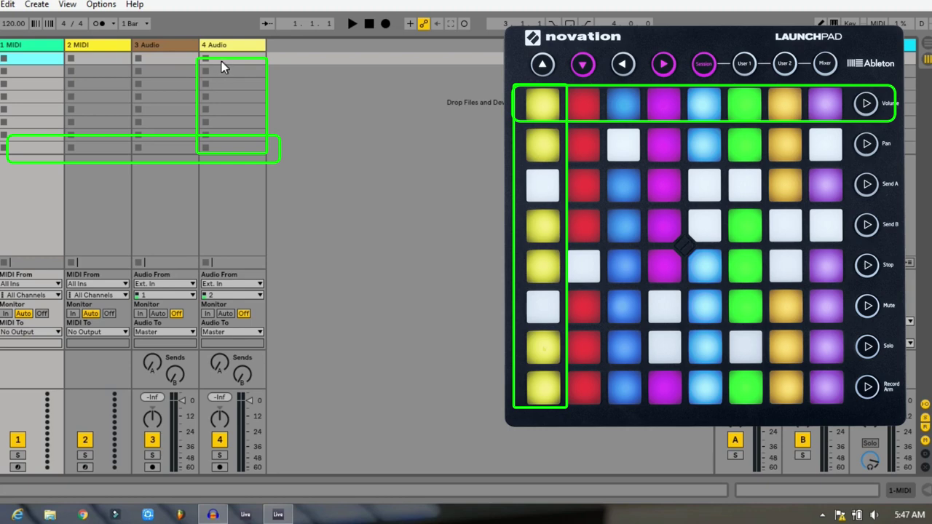
{"action": "left_click", "coordinate": [32, 71]}
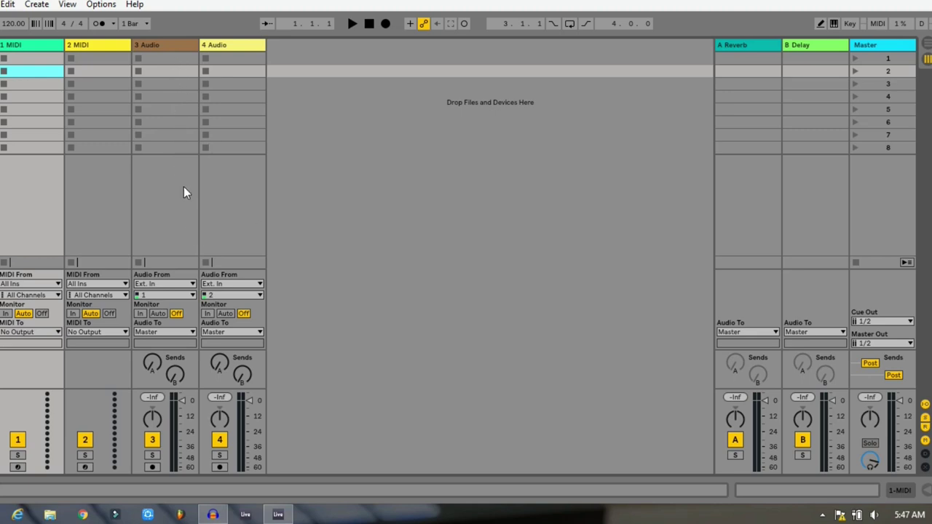
{"action": "left_click", "coordinate": [143, 58]}
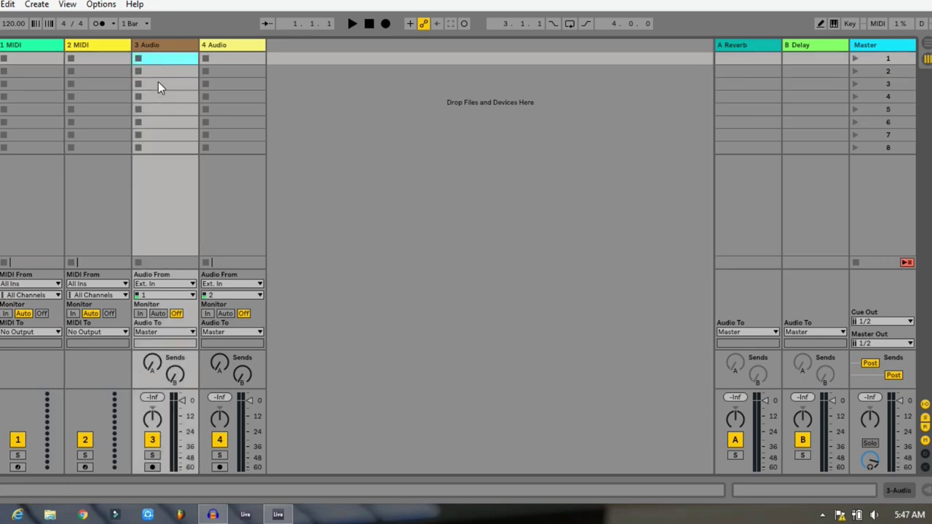
{"action": "left_click", "coordinate": [158, 83]}
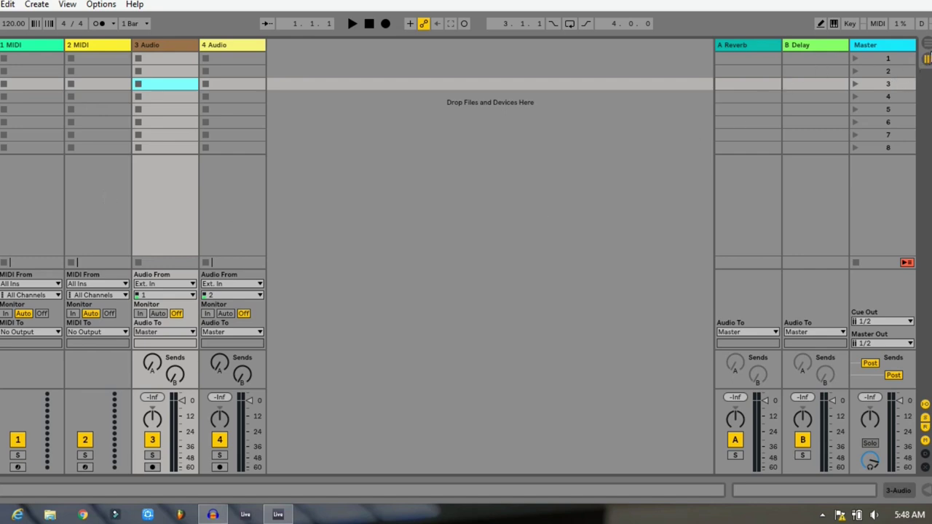
Switch to Arrangement View and select the 1 MIDI, 2 MIDI, 3 Audio and 4 Audio tracks in turn
{"action": "left_click", "coordinate": [927, 47]}
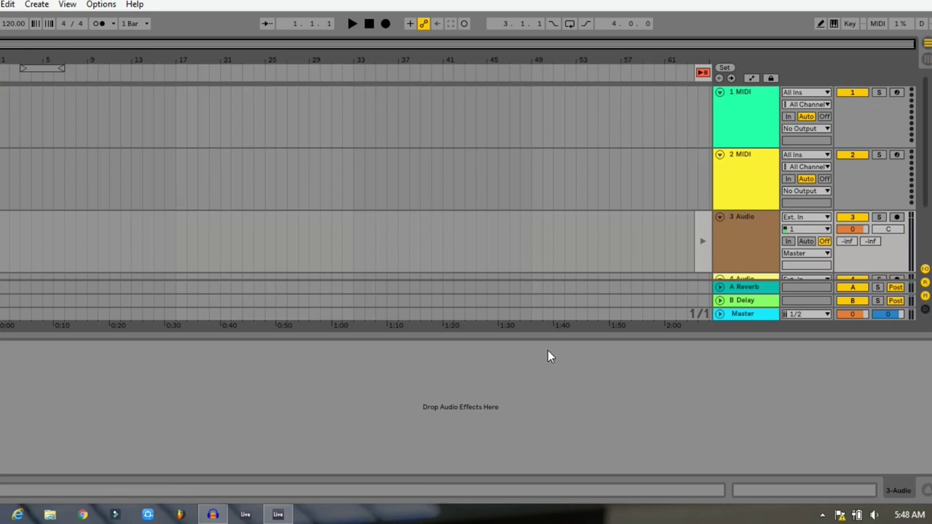
{"action": "left_click", "coordinate": [742, 114]}
{"action": "left_click", "coordinate": [737, 180]}
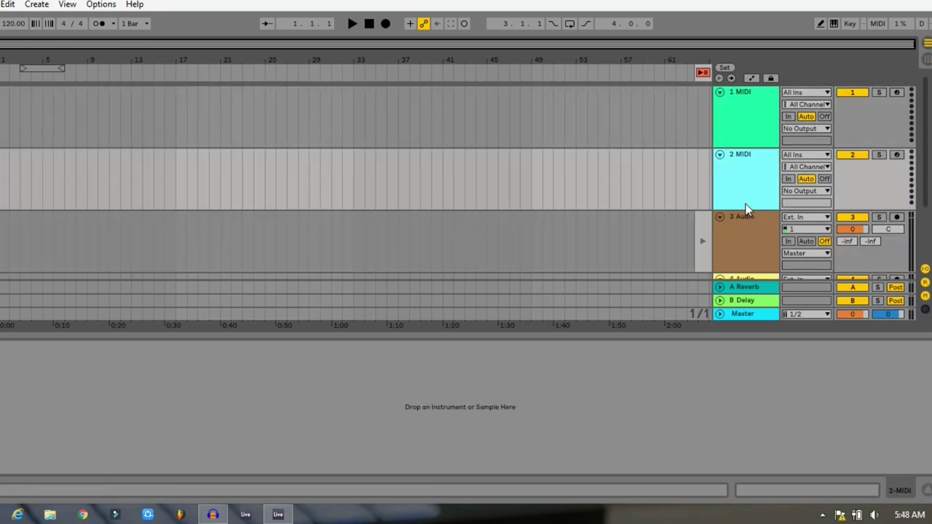
{"action": "scroll", "coordinate": [746, 211], "scroll_direction": "down", "scroll_amount": 1}
{"action": "left_click", "coordinate": [747, 216]}
{"action": "scroll", "coordinate": [745, 229], "scroll_direction": "down", "scroll_amount": 3}
{"action": "left_click", "coordinate": [737, 248]}
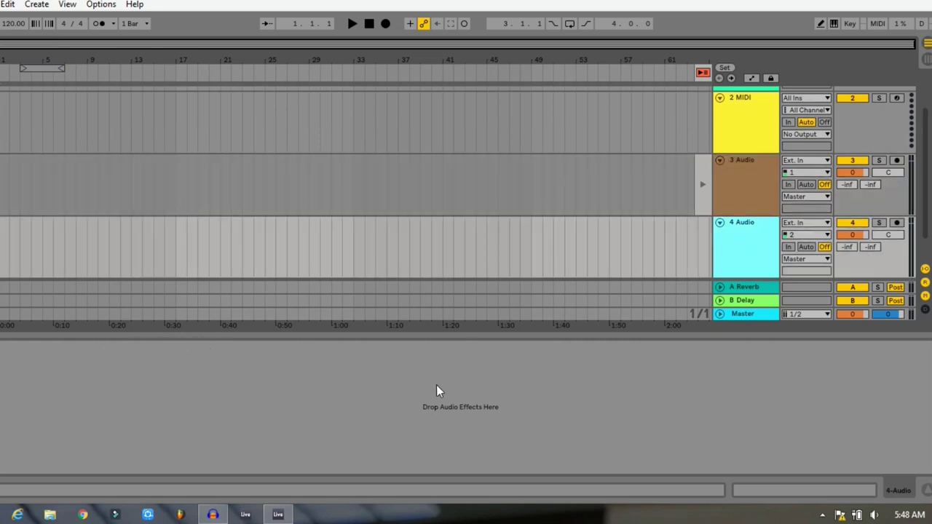
Collapse the device area below the arrangement and select the 1 MIDI track
{"action": "left_click_drag", "start_coordinate": [439, 334], "coordinate": [406, 350]}
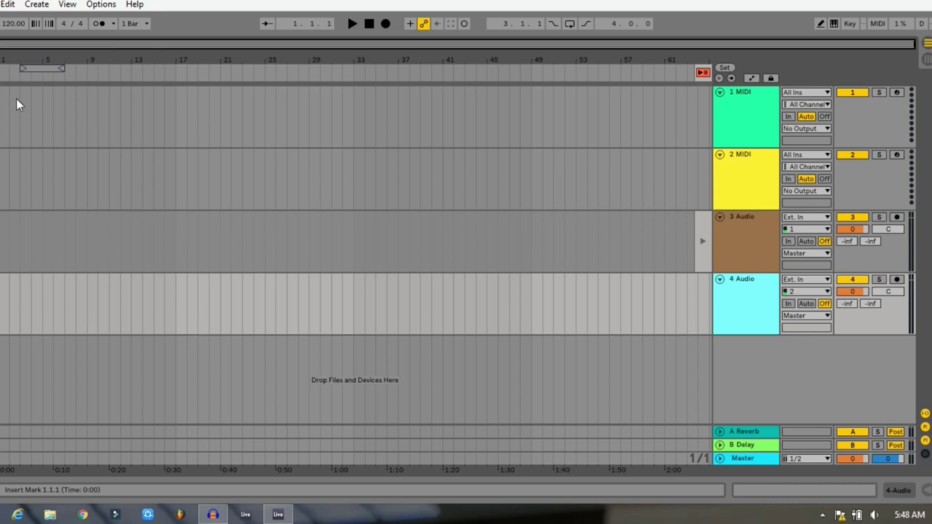
{"action": "left_click", "coordinate": [739, 105]}
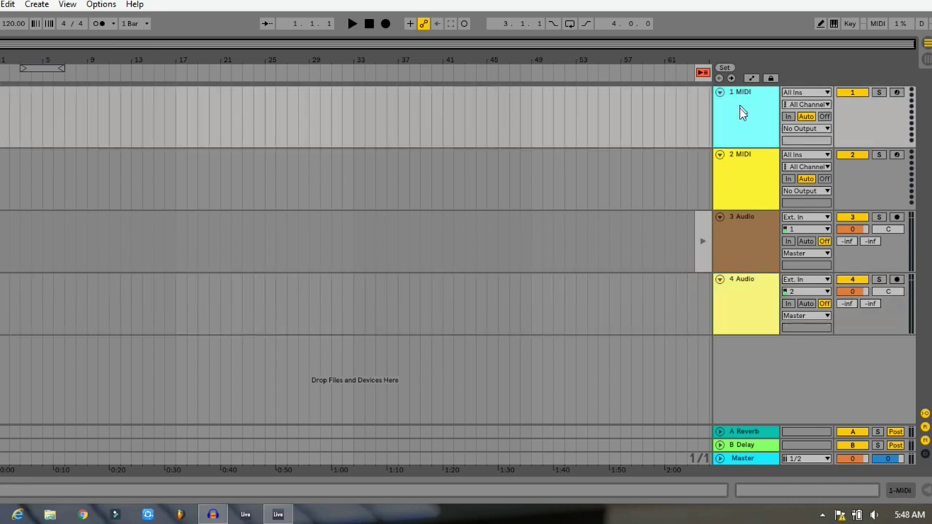
Delete the 4 Audio, 3 Audio and 2 MIDI tracks and check the commands available for the 1 MIDI track
{"action": "left_click", "coordinate": [746, 297]}
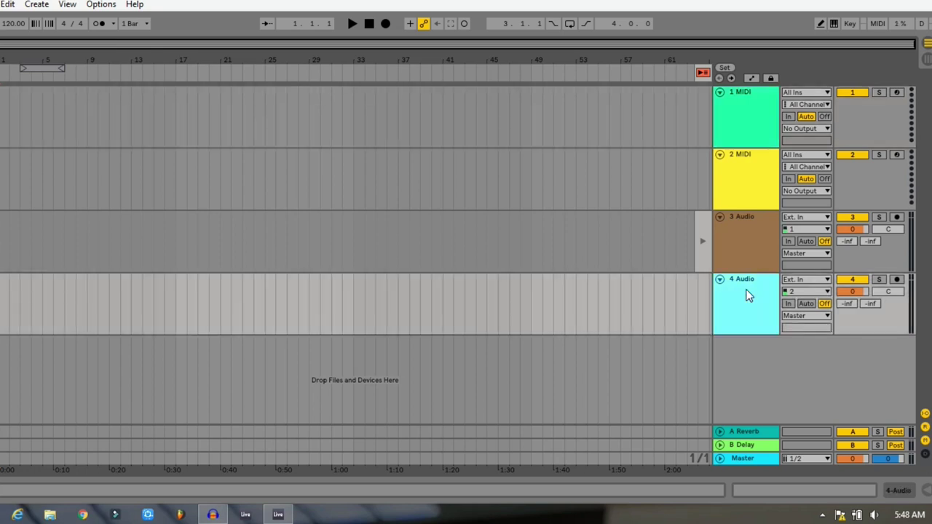
{"action": "right_click", "coordinate": [747, 295]}
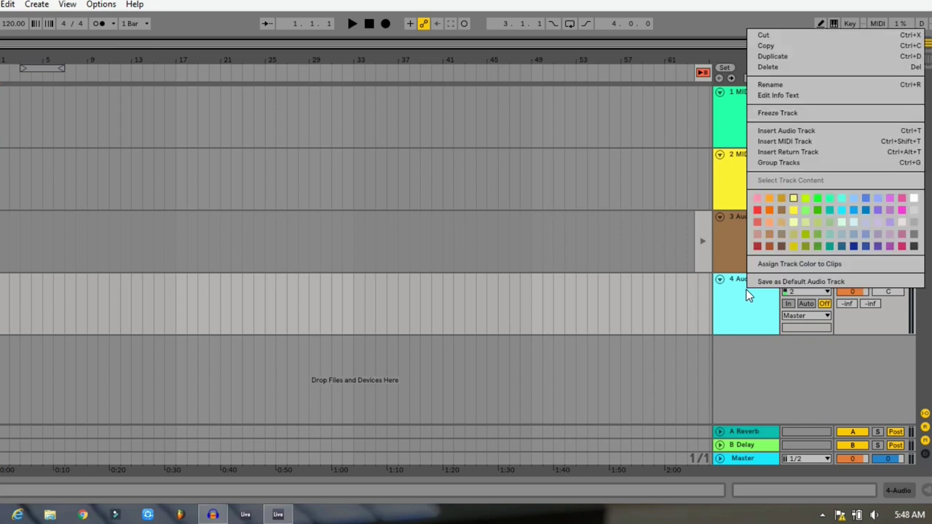
{"action": "key", "text": "Escape"}
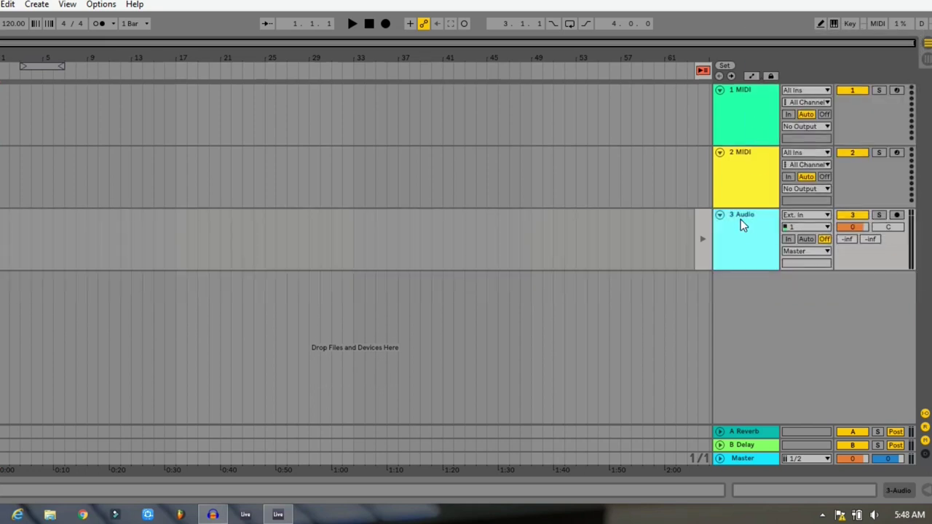
{"action": "right_click", "coordinate": [741, 219]}
{"action": "left_click", "coordinate": [765, 258]}
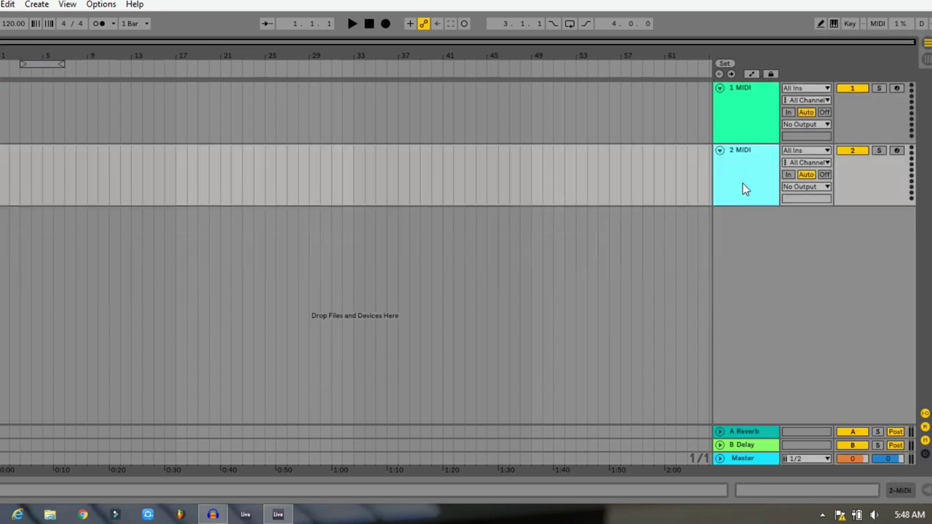
{"action": "right_click", "coordinate": [742, 186]}
{"action": "left_click", "coordinate": [778, 221]}
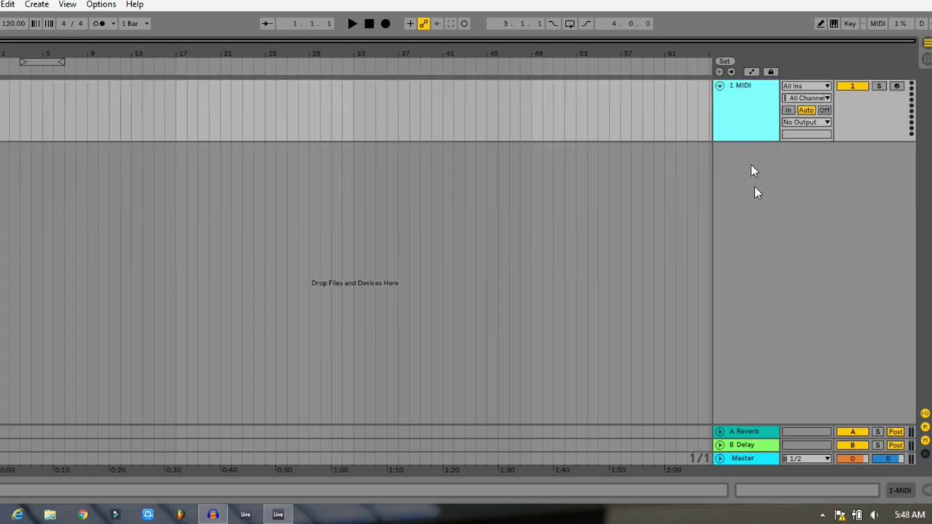
{"action": "right_click", "coordinate": [744, 114]}
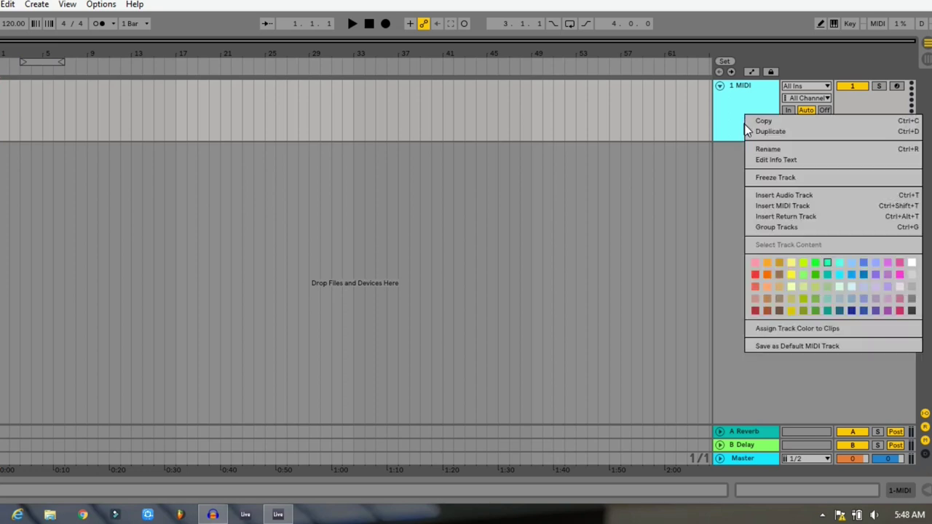
{"action": "left_click", "coordinate": [719, 269]}
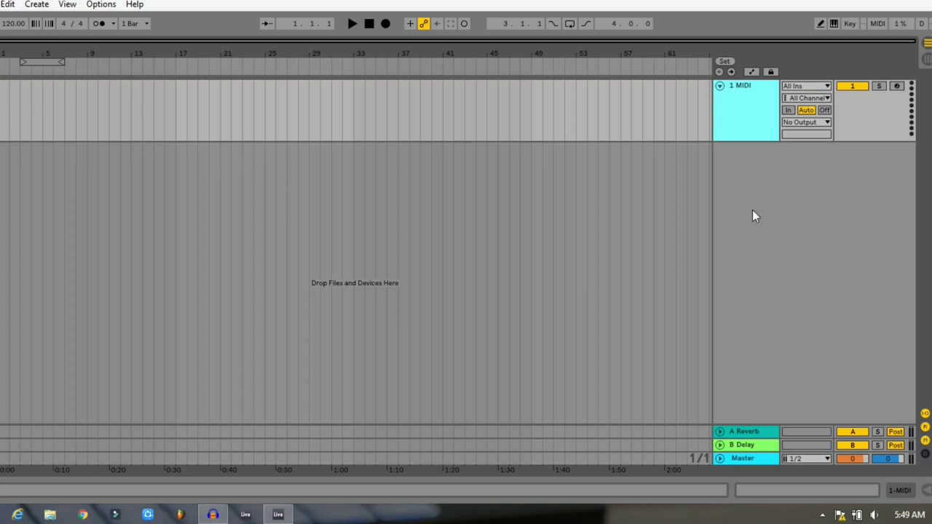
Insert an audio track below 1 MIDI and a MIDI track below that, and select the new MIDI track
{"action": "right_click", "coordinate": [749, 175]}
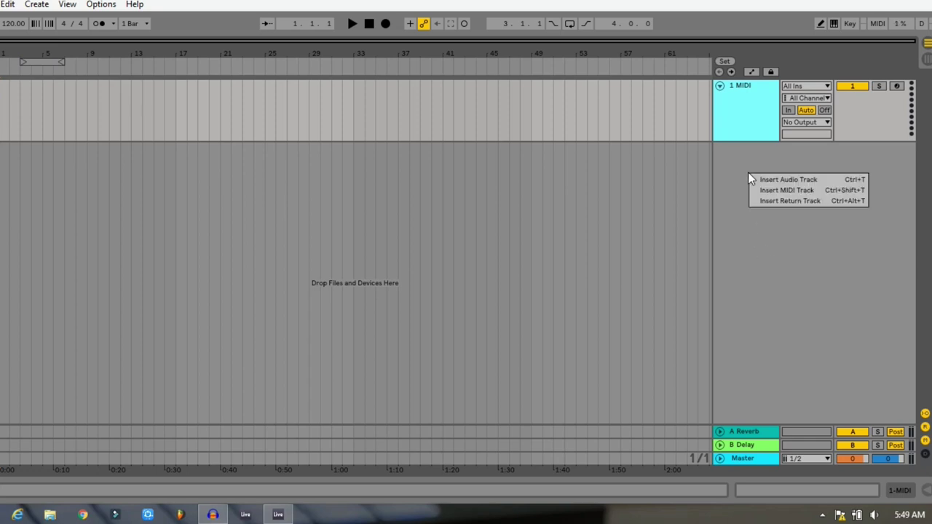
{"action": "left_click", "coordinate": [798, 180]}
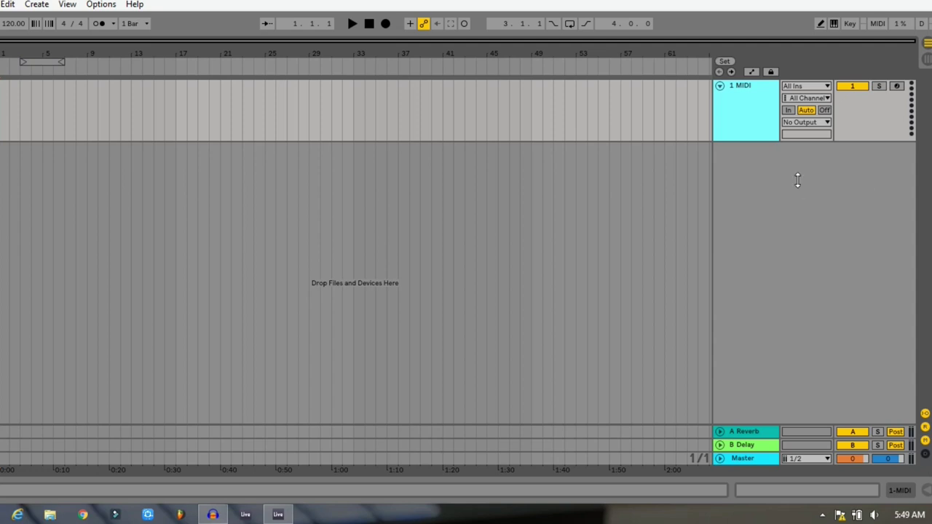
{"action": "right_click", "coordinate": [733, 237]}
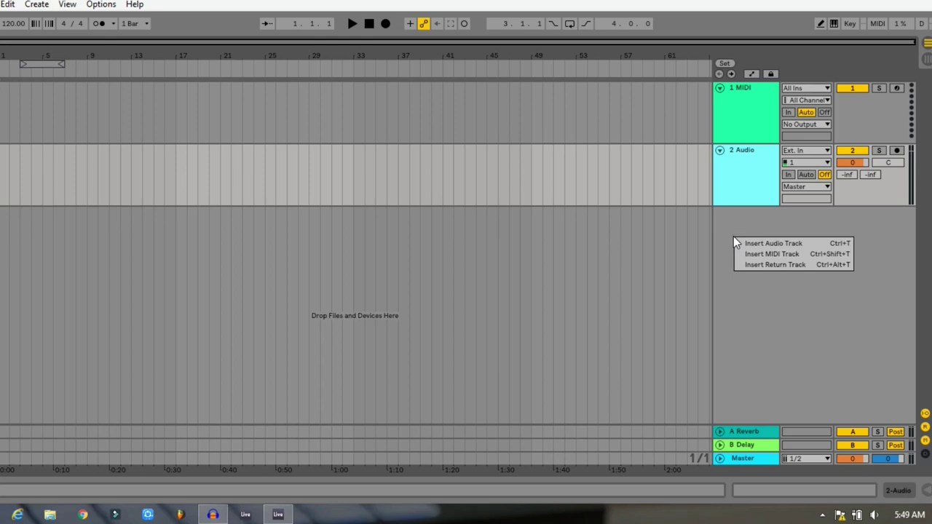
{"action": "left_click", "coordinate": [808, 252]}
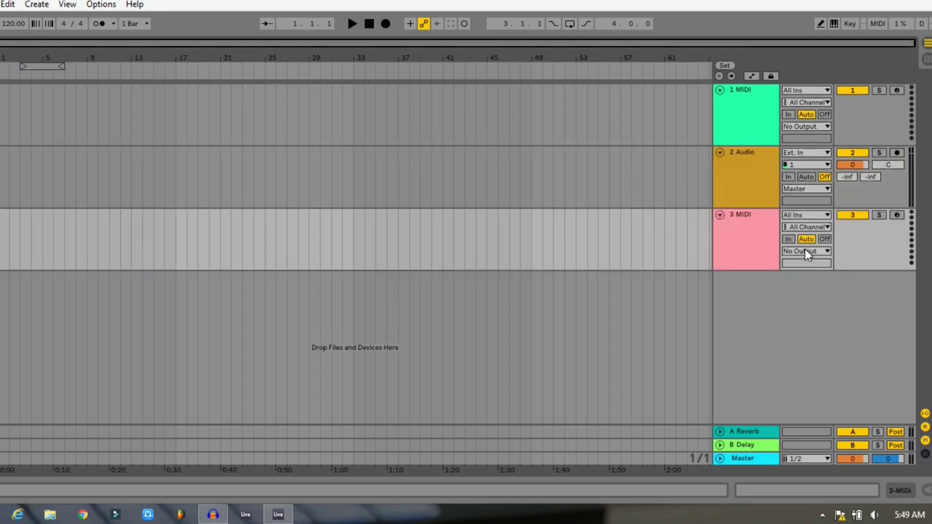
{"action": "left_click", "coordinate": [758, 235]}
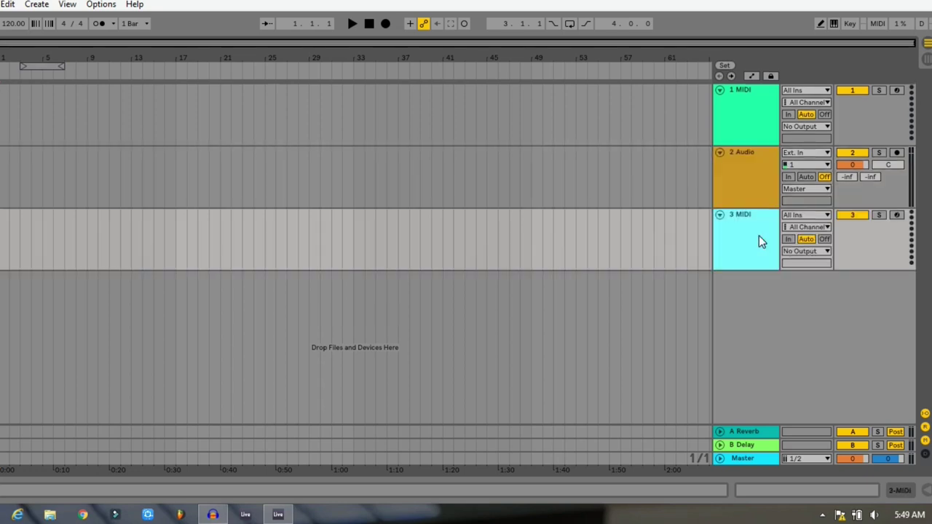
Check the insertable track types in the empty arrangement area without adding one, and switch to Session View
{"action": "right_click", "coordinate": [733, 292]}
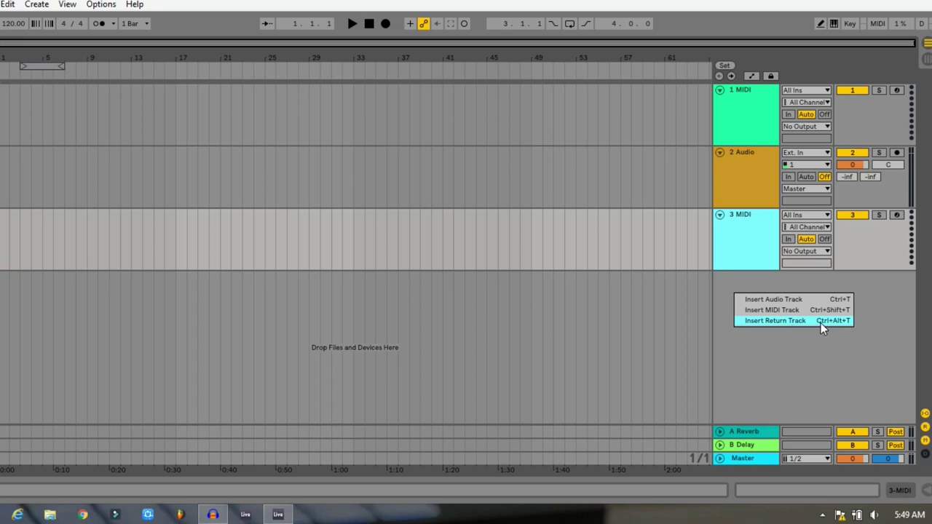
{"action": "left_click", "coordinate": [775, 374]}
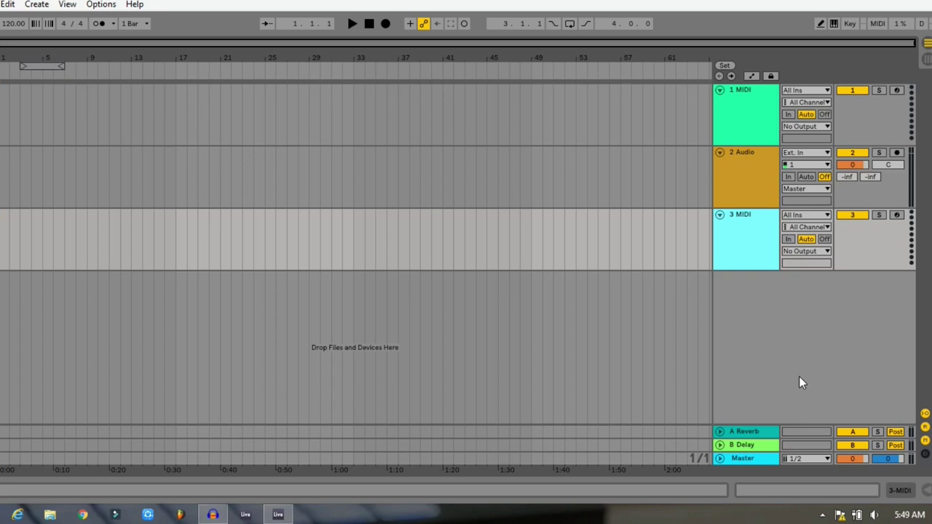
{"action": "key", "text": "Tab"}
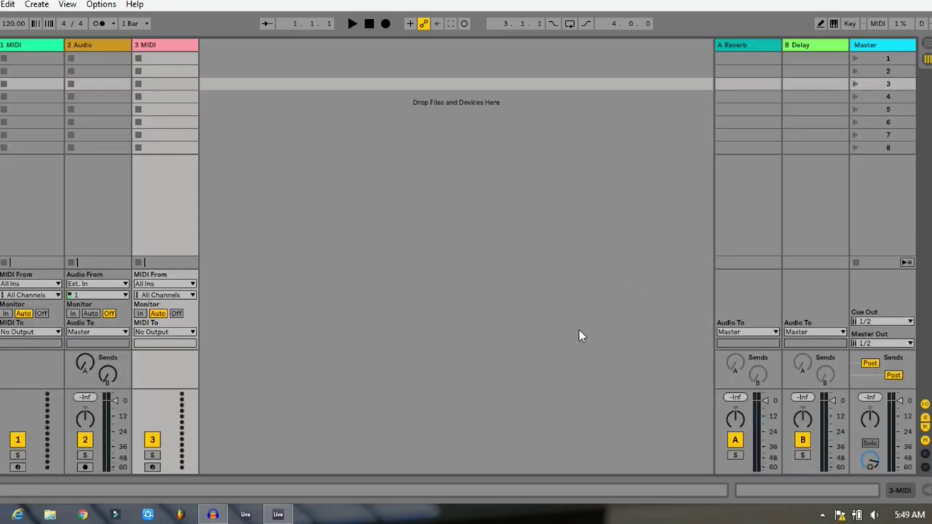